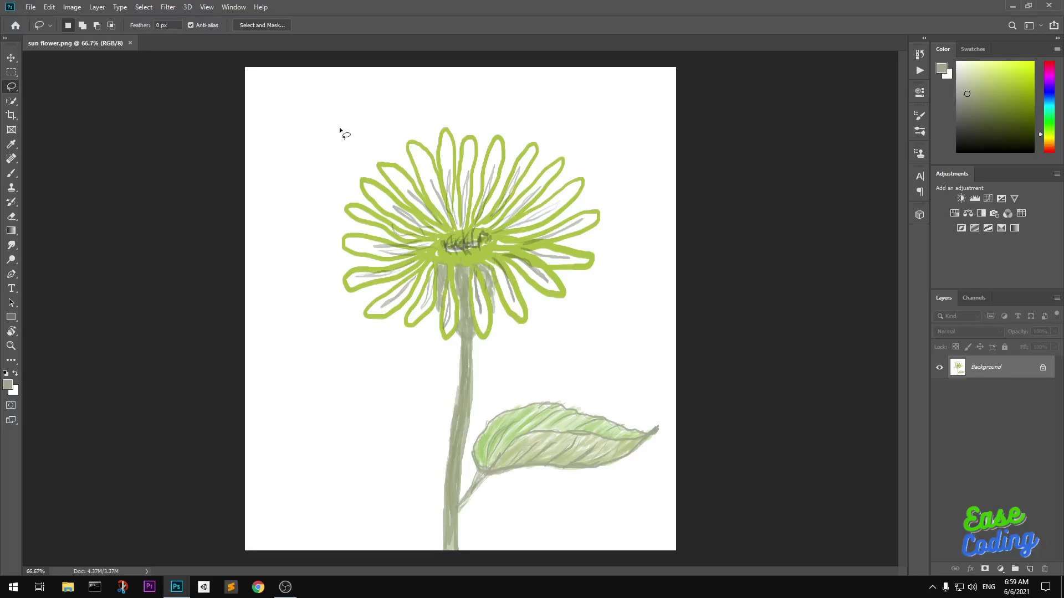
Trace a freehand Lasso selection around the flower and then deselect it
{"action": "mouse_move", "coordinate": [318, 107]}
{"action": "left_mouse_down"}
{"action": "mouse_move", "coordinate": [289, 163]}
{"action": "mouse_move", "coordinate": [349, 380]}
{"action": "mouse_move", "coordinate": [321, 107]}
{"action": "mouse_move", "coordinate": [642, 122]}
{"action": "left_mouse_up"}
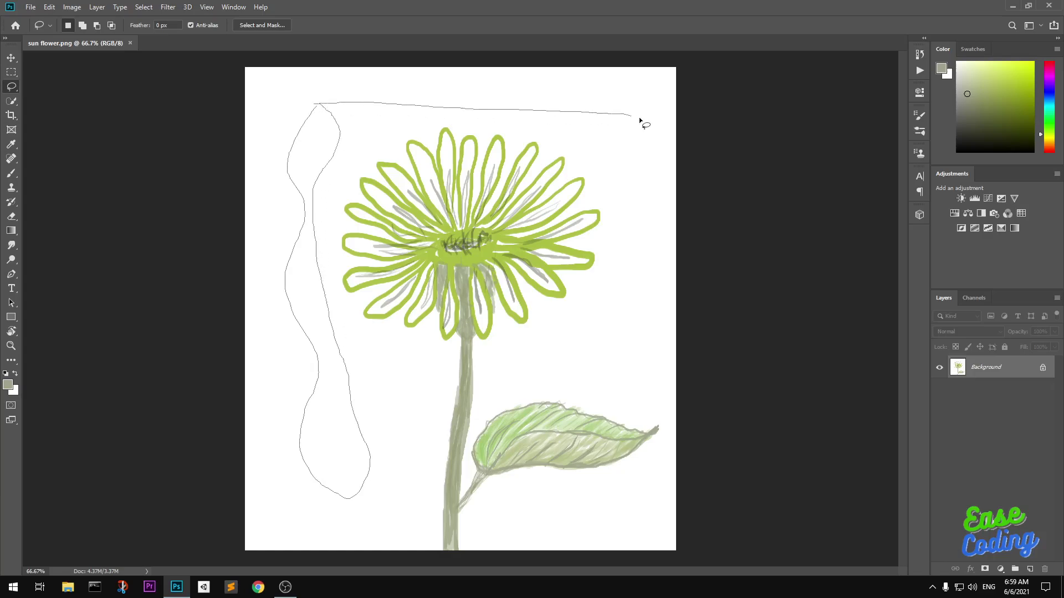
{"action": "mouse_move", "coordinate": [641, 122]}
{"action": "left_mouse_down"}
{"action": "mouse_move", "coordinate": [642, 344]}
{"action": "mouse_move", "coordinate": [658, 513]}
{"action": "mouse_move", "coordinate": [664, 172]}
{"action": "mouse_move", "coordinate": [261, 271]}
{"action": "mouse_move", "coordinate": [378, 458]}
{"action": "left_mouse_up"}
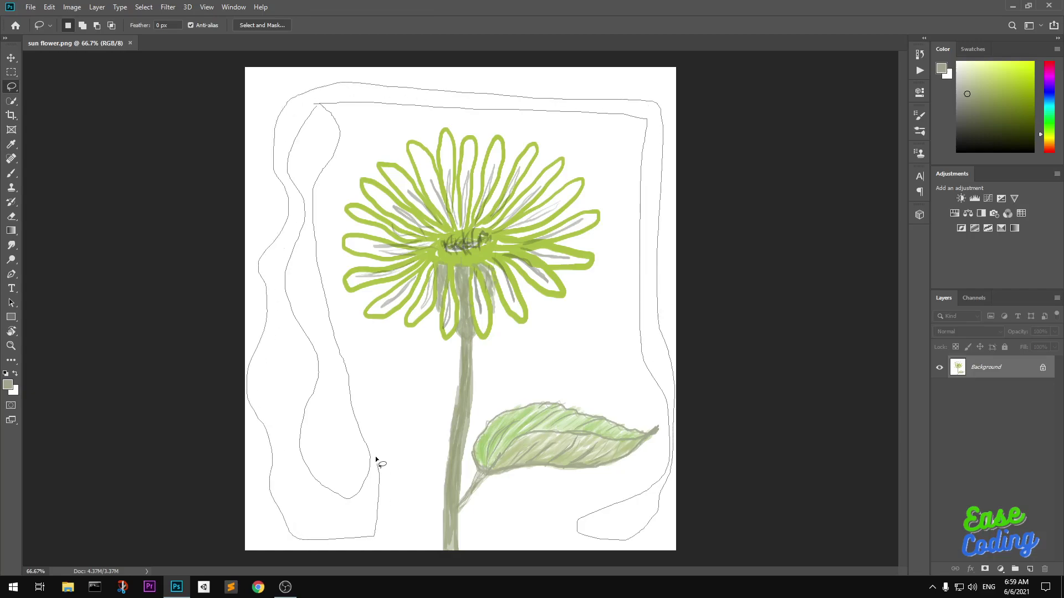
{"action": "left_click_drag", "start_coordinate": [378, 459], "coordinate": [295, 146]}
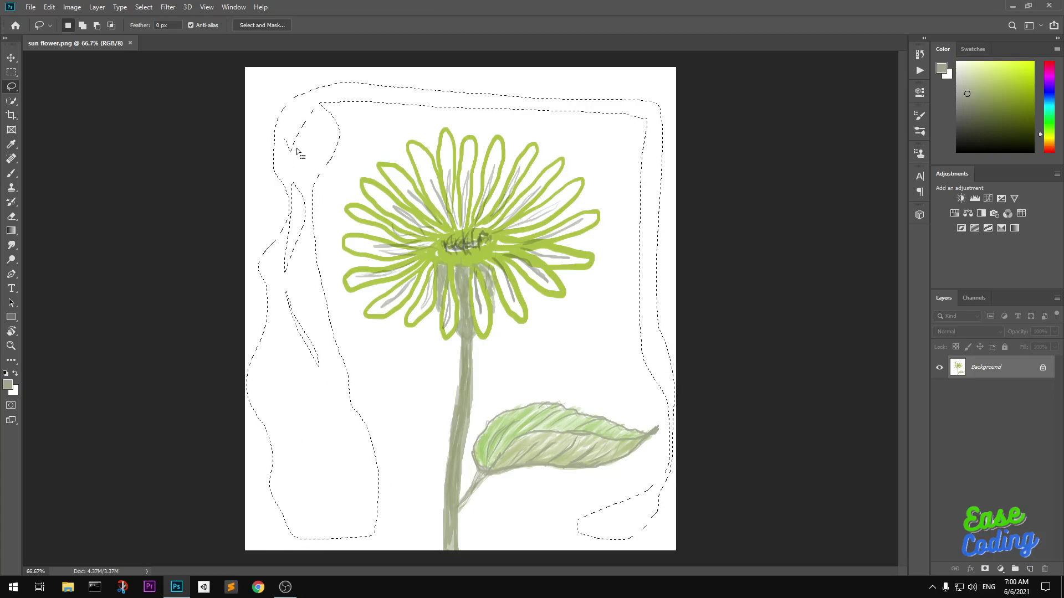
{"action": "key", "text": "ctrl+d"}
Look at the Performance preferences, close them, and draw another Lasso selection left of the flower
{"action": "left_click", "coordinate": [30, 7]}
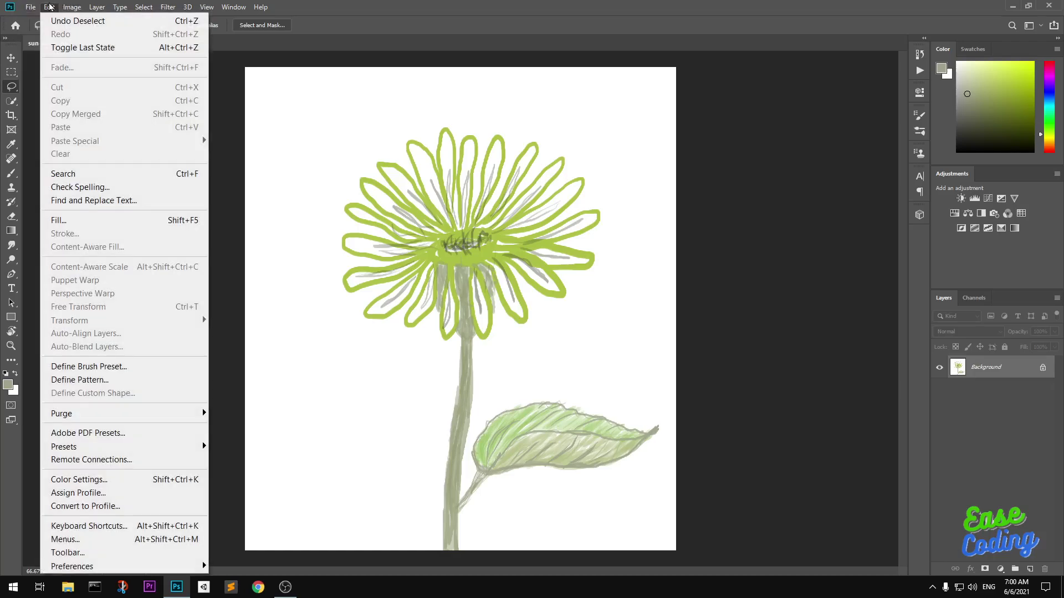
{"action": "mouse_move", "coordinate": [72, 566]}
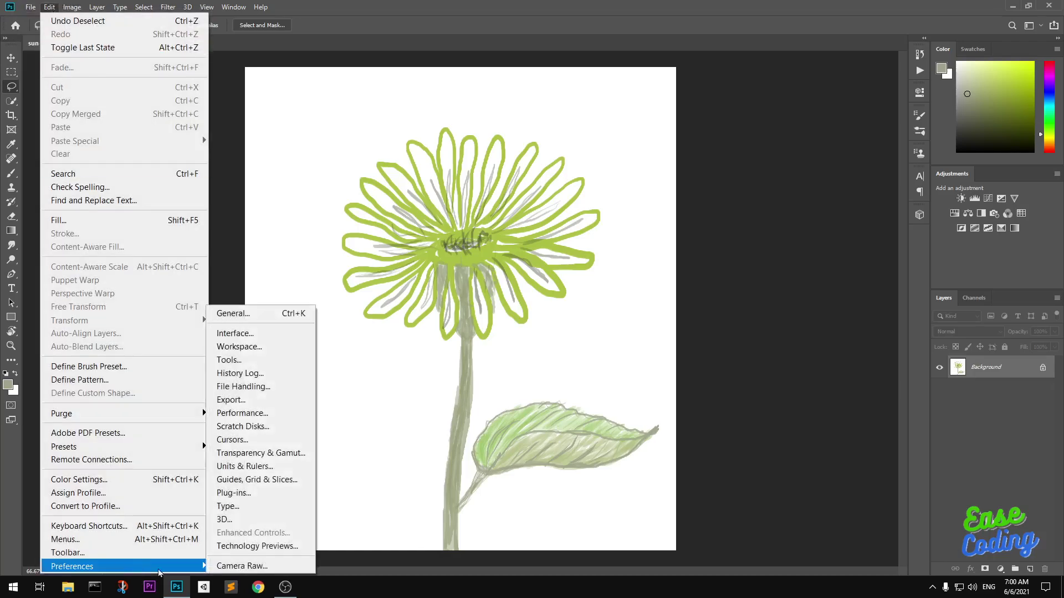
{"action": "left_click", "coordinate": [241, 413]}
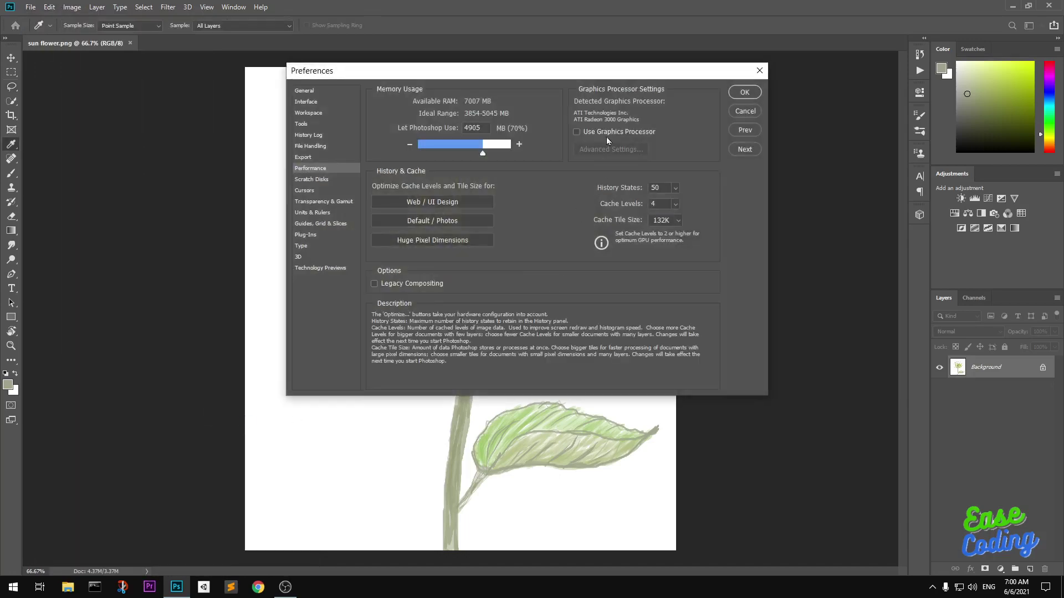
{"action": "mouse_move", "coordinate": [618, 131]}
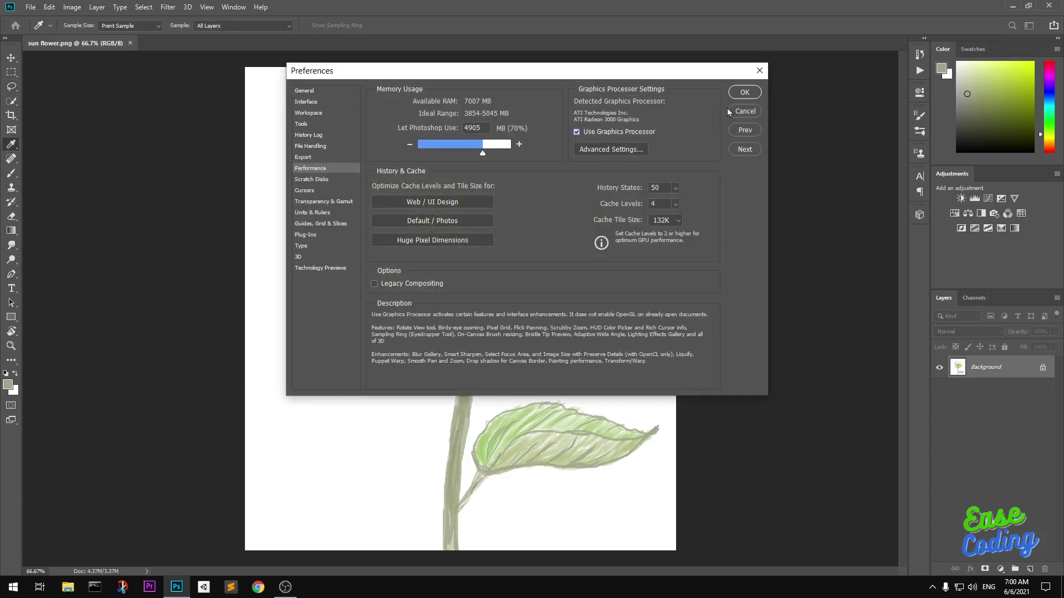
{"action": "left_click", "coordinate": [744, 92]}
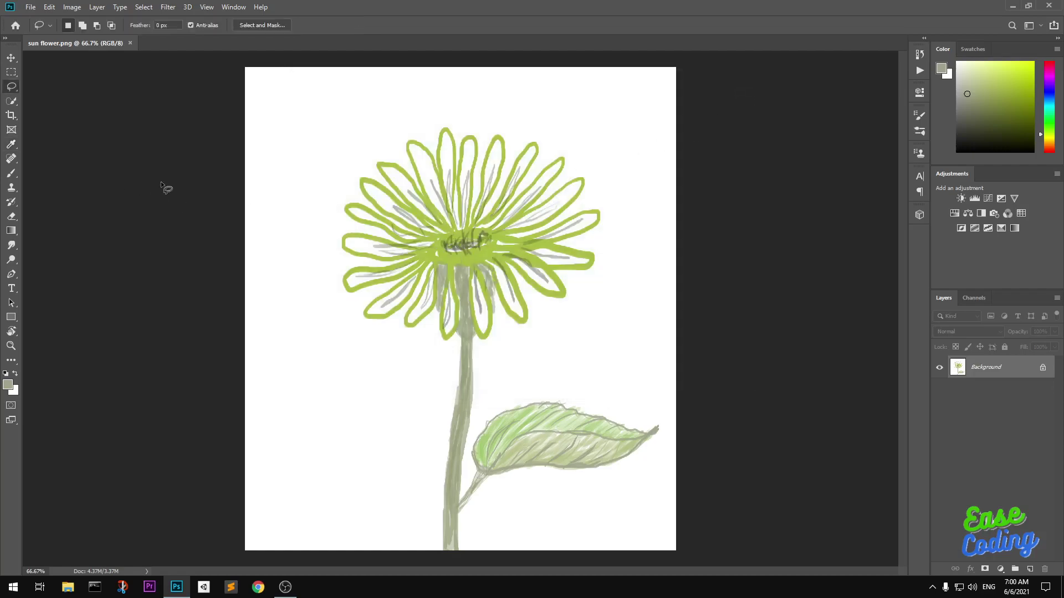
{"action": "left_click_drag", "start_coordinate": [349, 153], "coordinate": [349, 502]}
Quit and relaunch Photoshop twice to recover from the Lasso crash
{"action": "left_click", "coordinate": [31, 8]}
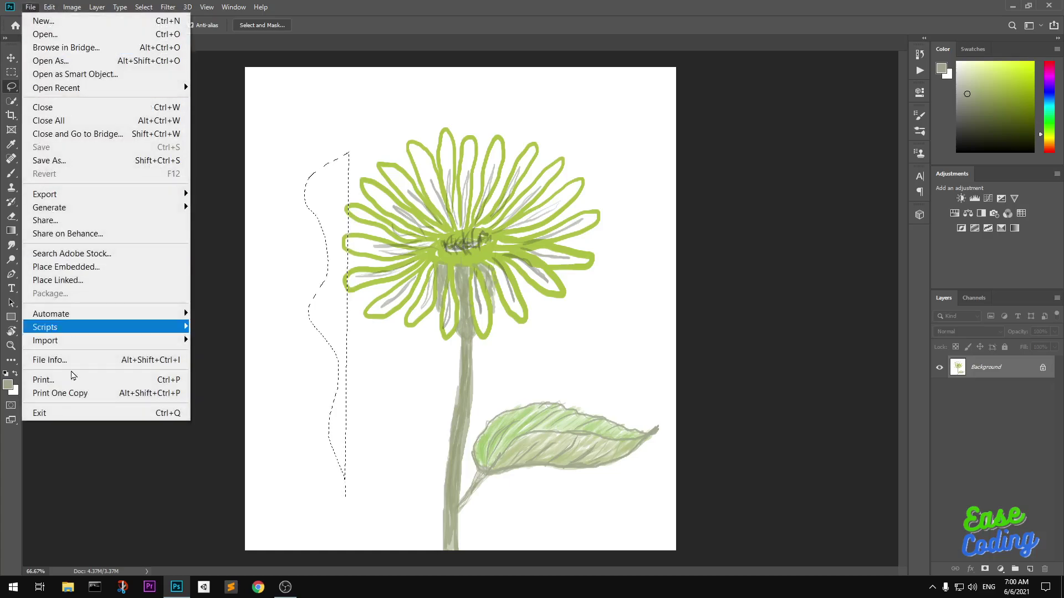
{"action": "left_click", "coordinate": [39, 413]}
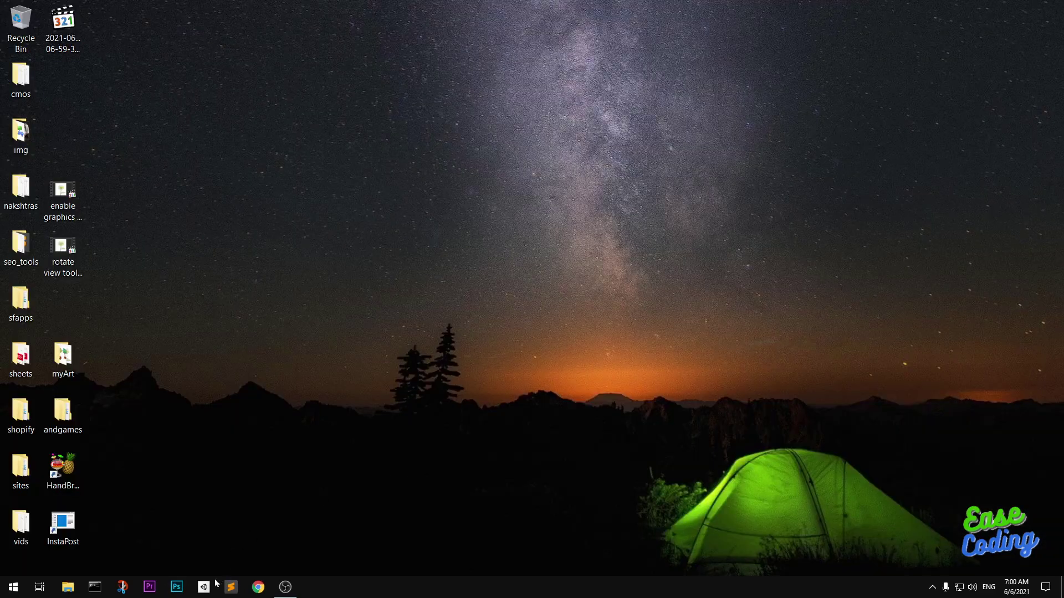
{"action": "left_click", "coordinate": [177, 587]}
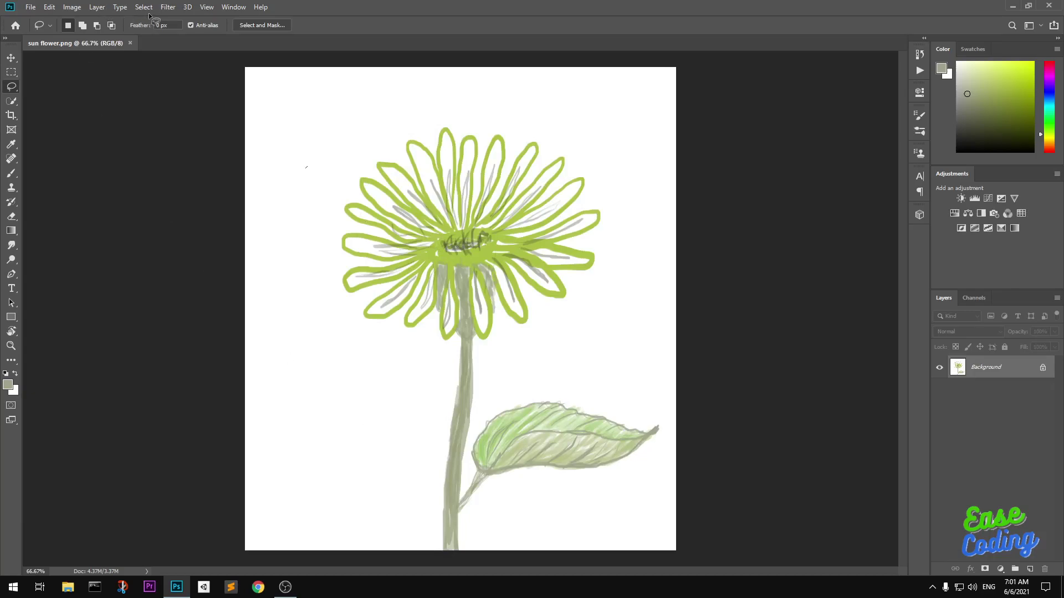
{"action": "key", "text": "super+d"}
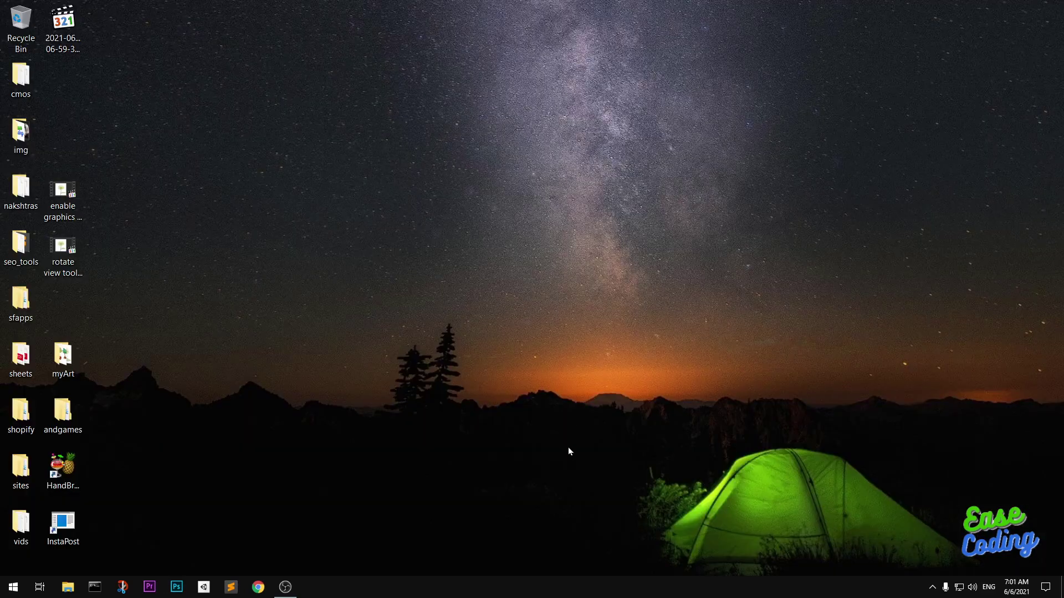
{"action": "left_click", "coordinate": [176, 587]}
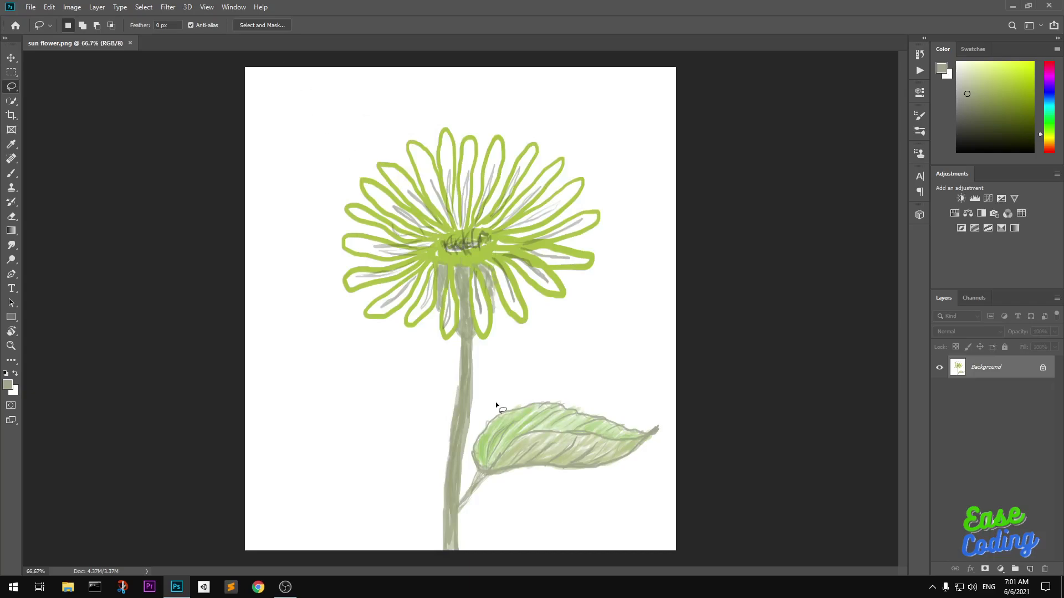
Uncheck Use Graphics Processor in the Performance preferences and confirm with OK
{"action": "left_click", "coordinate": [50, 7]}
{"action": "mouse_move", "coordinate": [72, 565]}
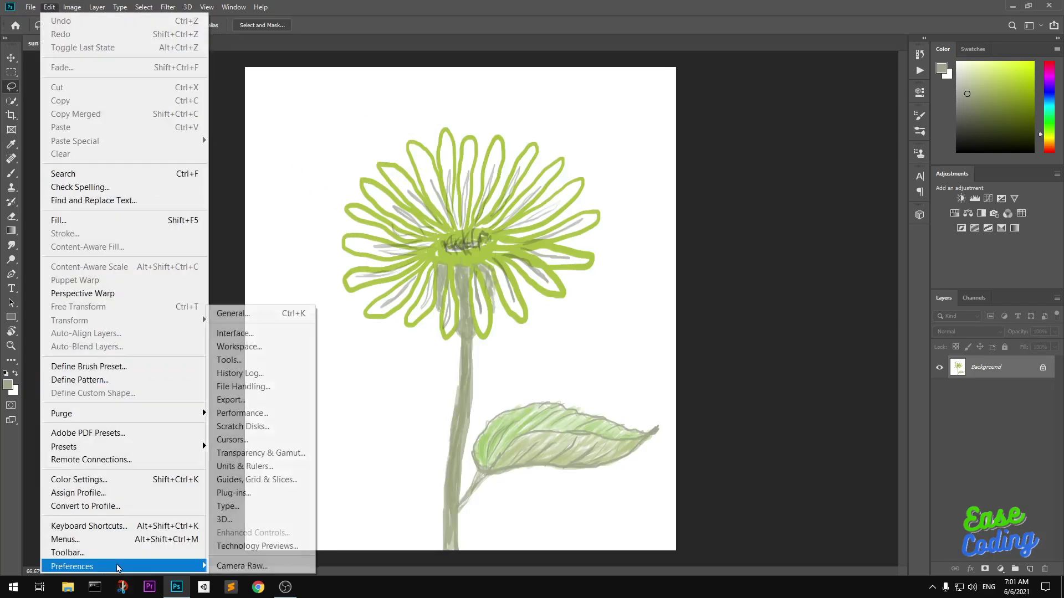
{"action": "left_click", "coordinate": [244, 412]}
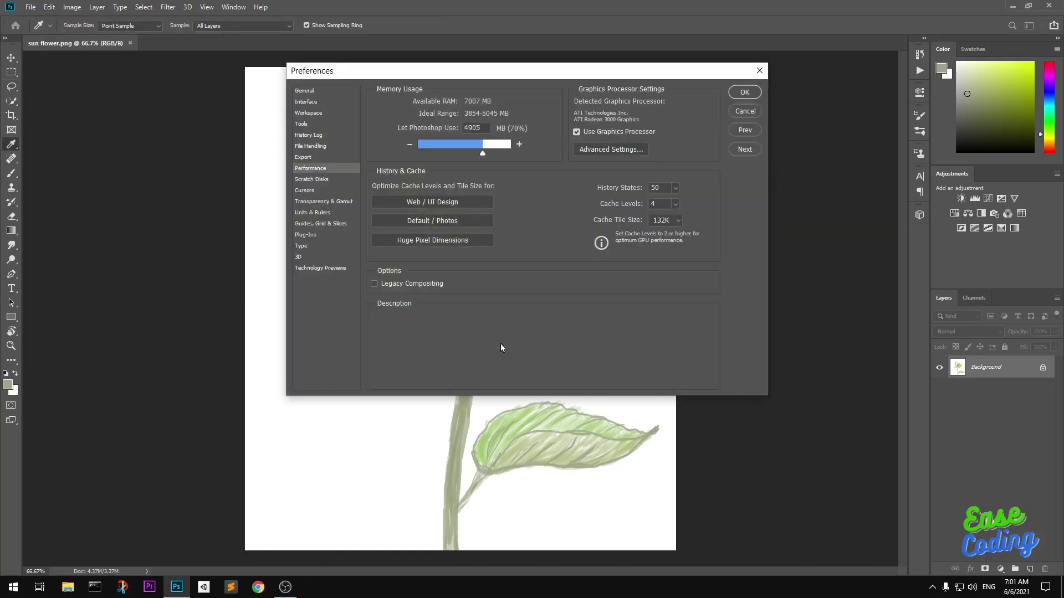
{"action": "left_click", "coordinate": [576, 132]}
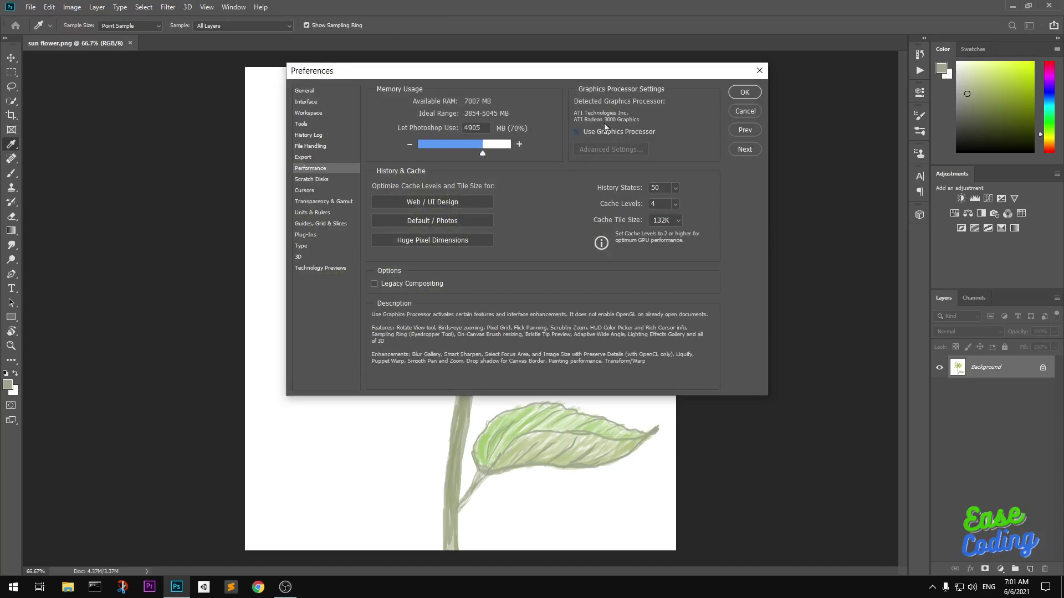
{"action": "left_click", "coordinate": [744, 92]}
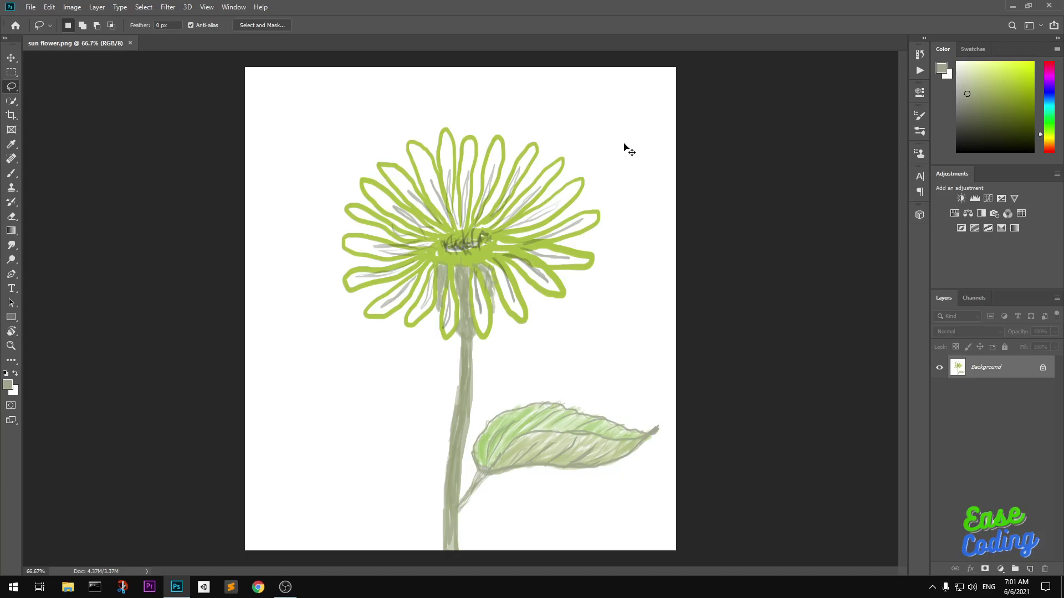
Reopen Performance preferences with Ctrl+K, re-enable the graphics processor and bring up its Advanced Settings
{"action": "key", "text": "ctrl+k"}
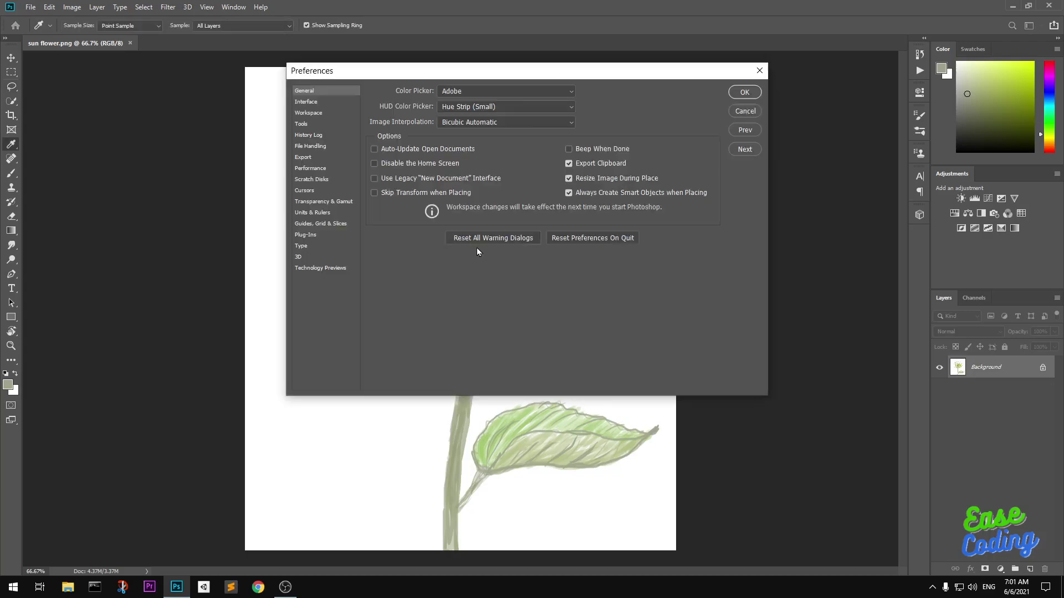
{"action": "left_click", "coordinate": [311, 168]}
{"action": "mouse_move", "coordinate": [616, 132]}
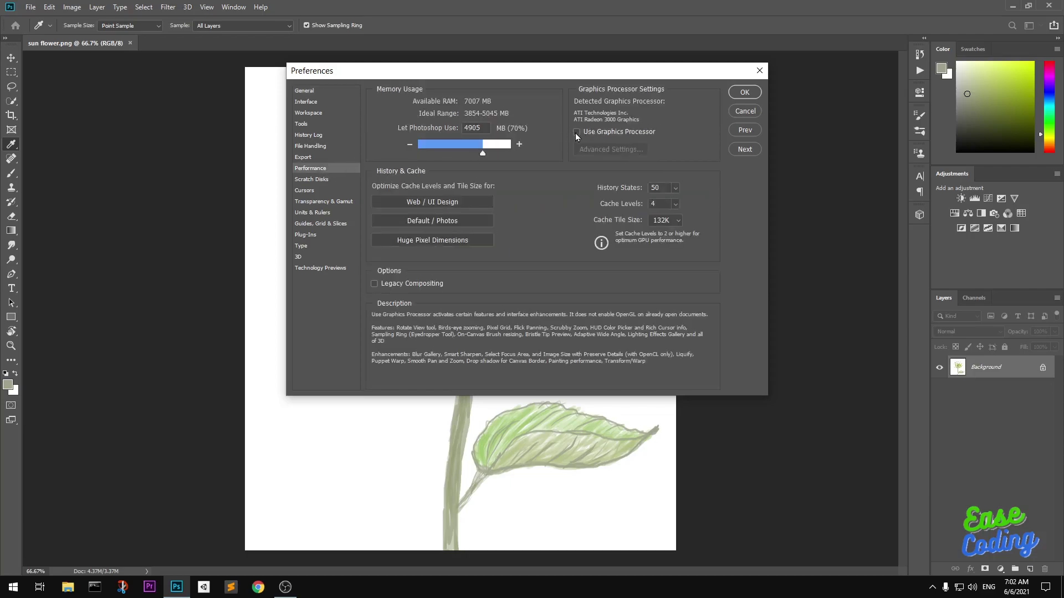
{"action": "left_click", "coordinate": [576, 133]}
{"action": "left_click", "coordinate": [610, 149]}
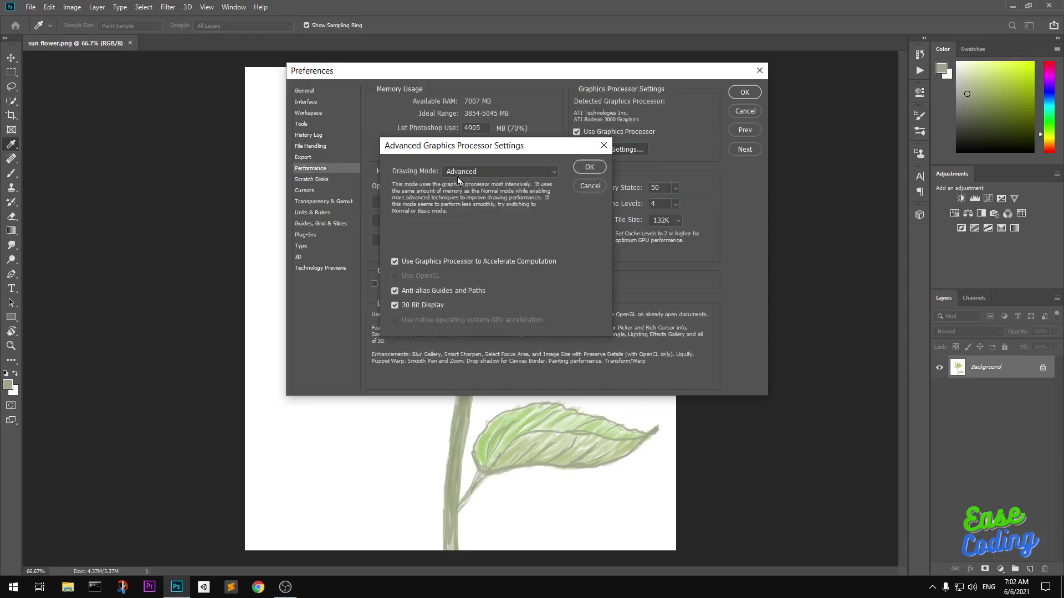
{"action": "left_click_drag", "start_coordinate": [521, 148], "coordinate": [460, 218]}
Set the GPU Drawing Mode to Basic and confirm the advanced settings
{"action": "left_click", "coordinate": [442, 242]}
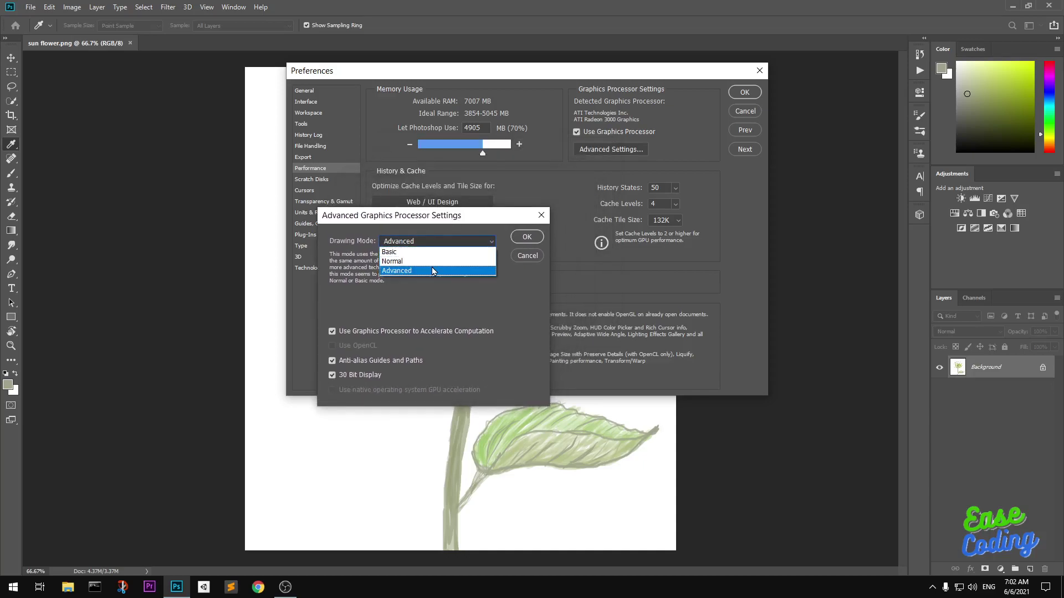
{"action": "left_click", "coordinate": [407, 261]}
{"action": "left_click", "coordinate": [436, 241]}
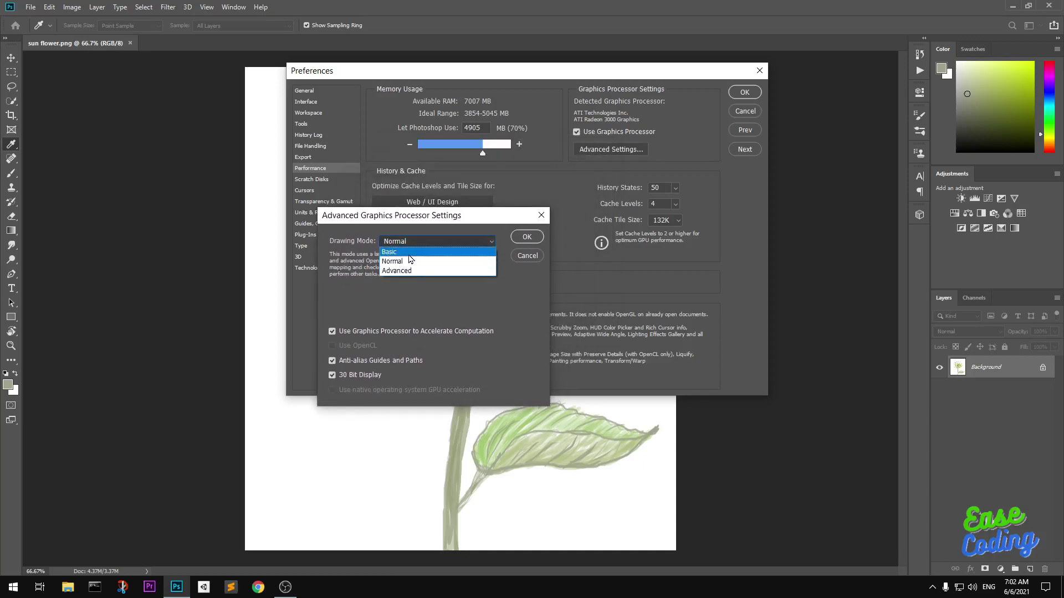
{"action": "left_click", "coordinate": [409, 252]}
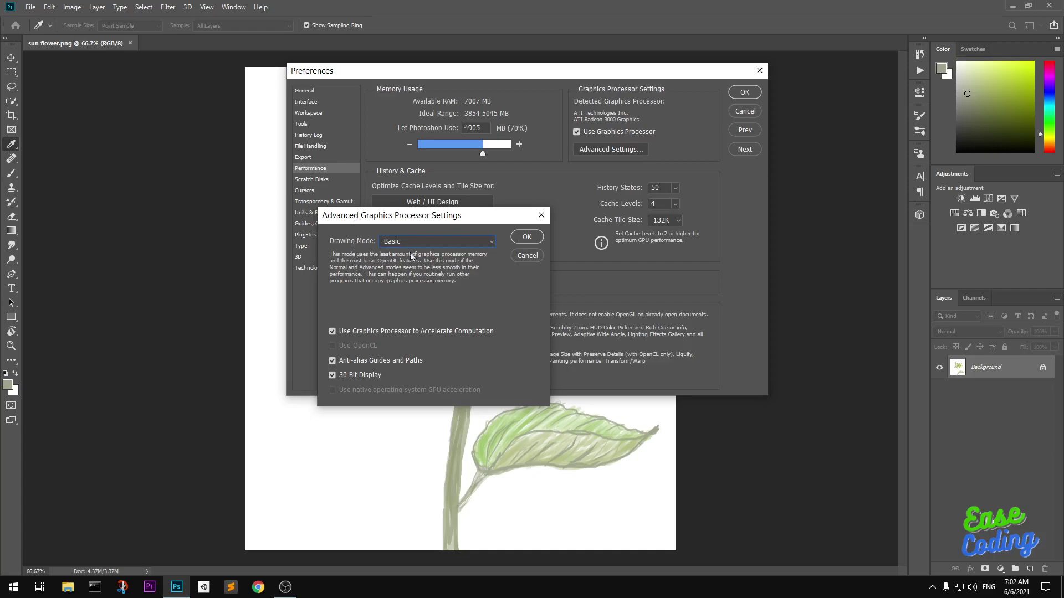
{"action": "left_click", "coordinate": [526, 238]}
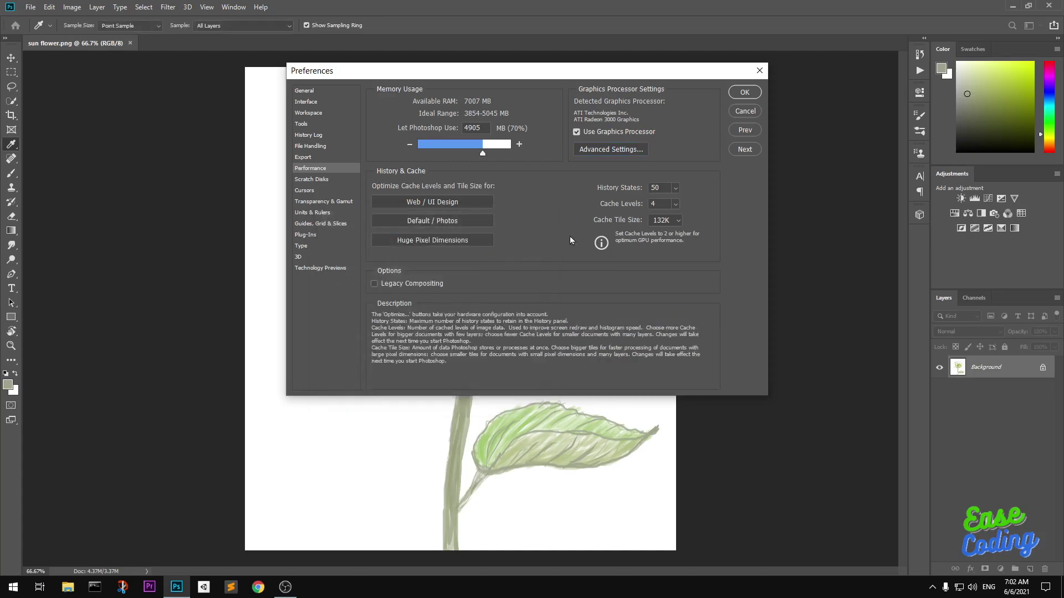
Uncheck Use Graphics Processor again and apply the preferences with OK
{"action": "left_click", "coordinate": [576, 131]}
{"action": "left_click", "coordinate": [745, 92]}
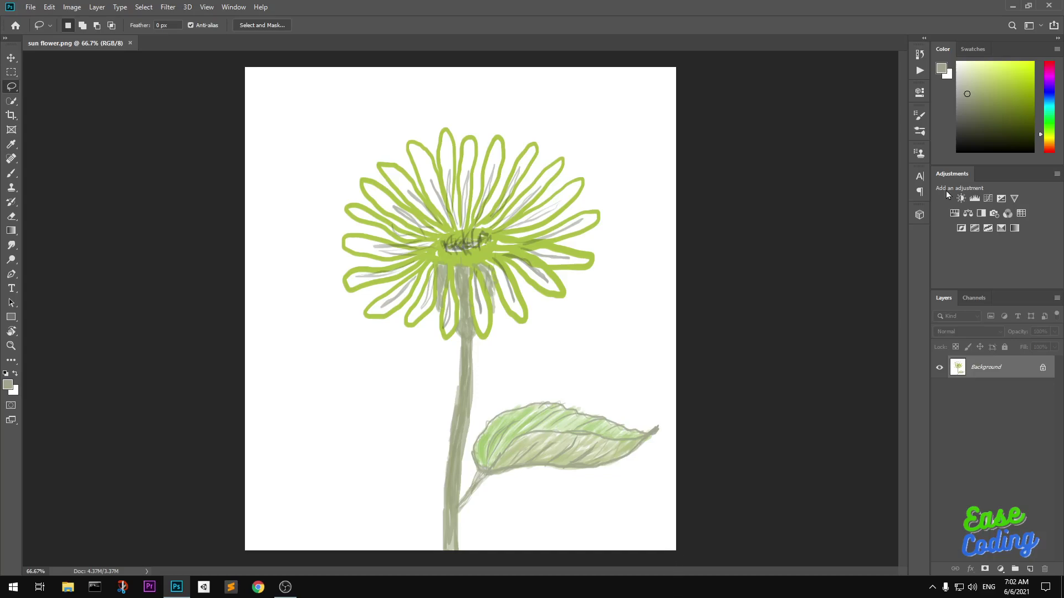
Bring up the File menu, ready to choose Exit
{"action": "left_click", "coordinate": [31, 8]}
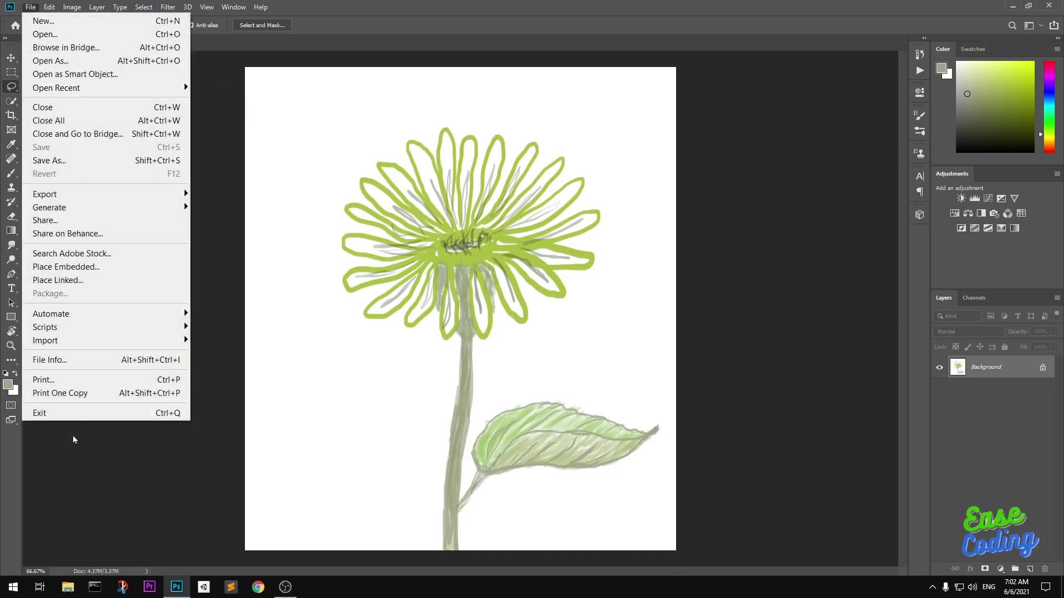